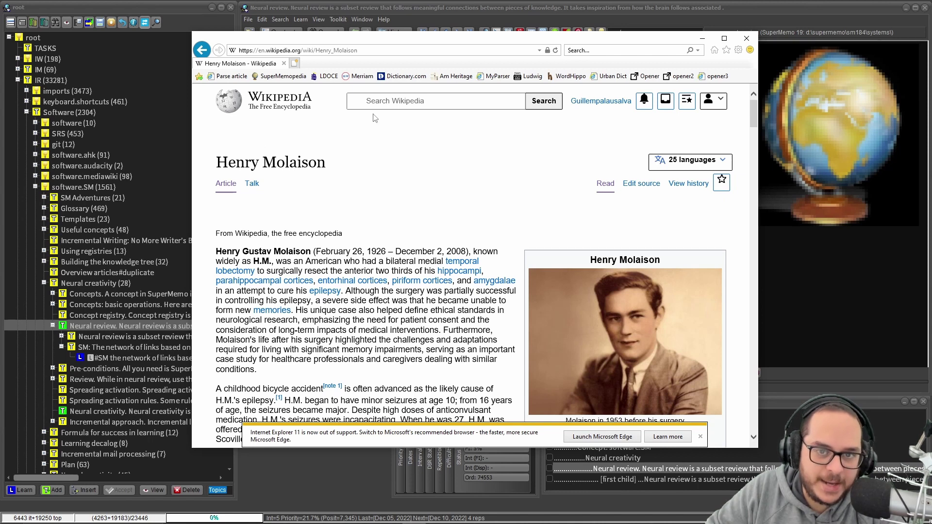
Import the open Wikipedia article with Ctrl+Shift+A and view the existing duplicate Henry Molaison element.
{"action": "left_click", "coordinate": [391, 13]}
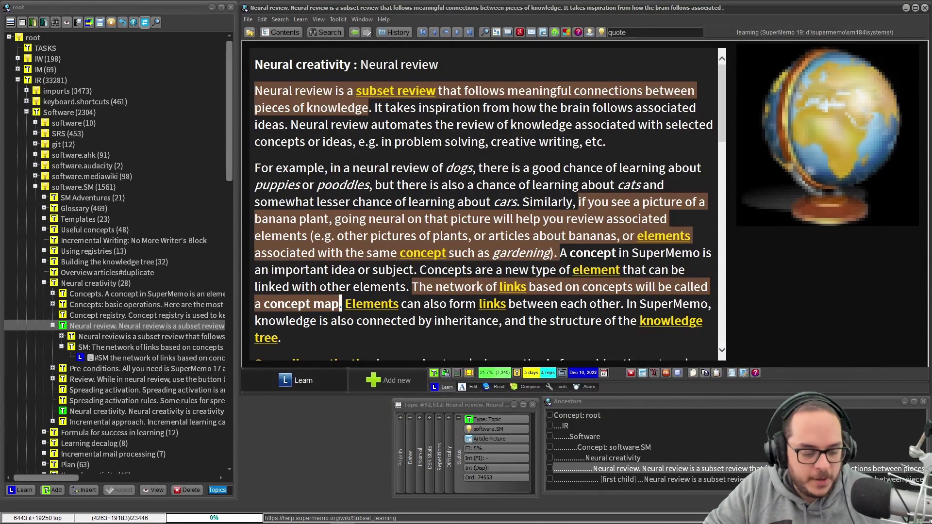
{"action": "key", "text": "ctrl+shift+a"}
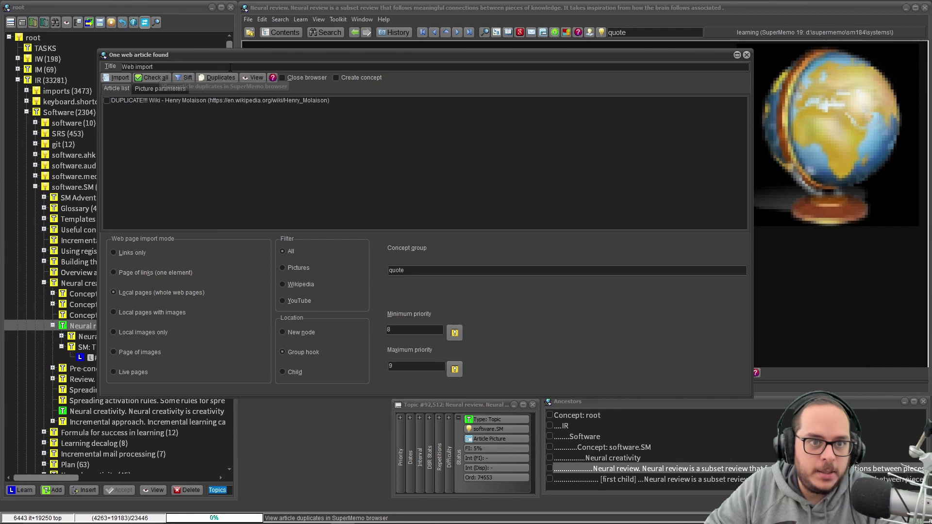
{"action": "left_click_drag", "start_coordinate": [229, 55], "coordinate": [360, 90]}
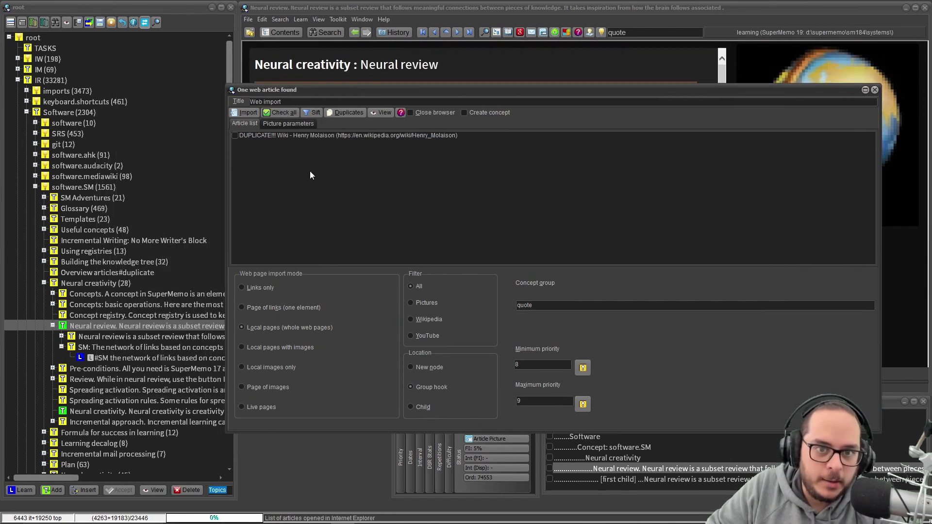
{"action": "left_click", "coordinate": [235, 135]}
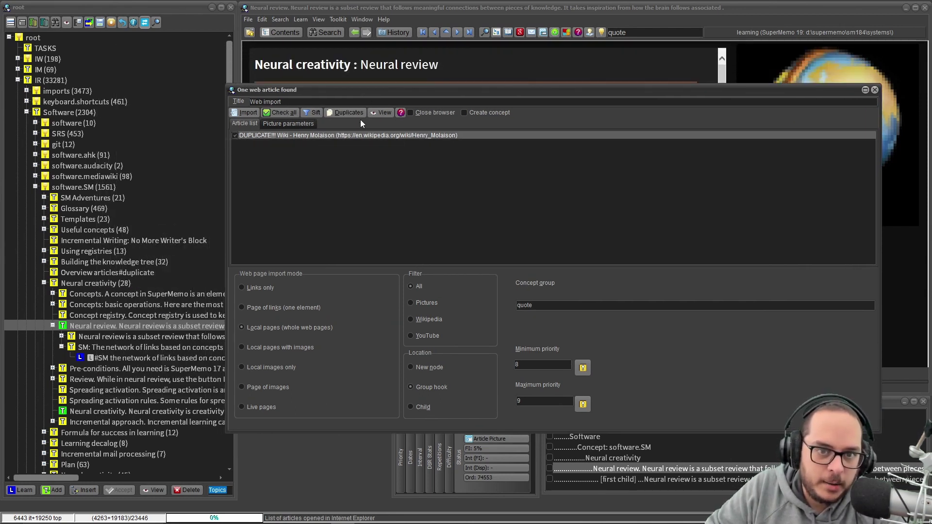
{"action": "left_click", "coordinate": [380, 112]}
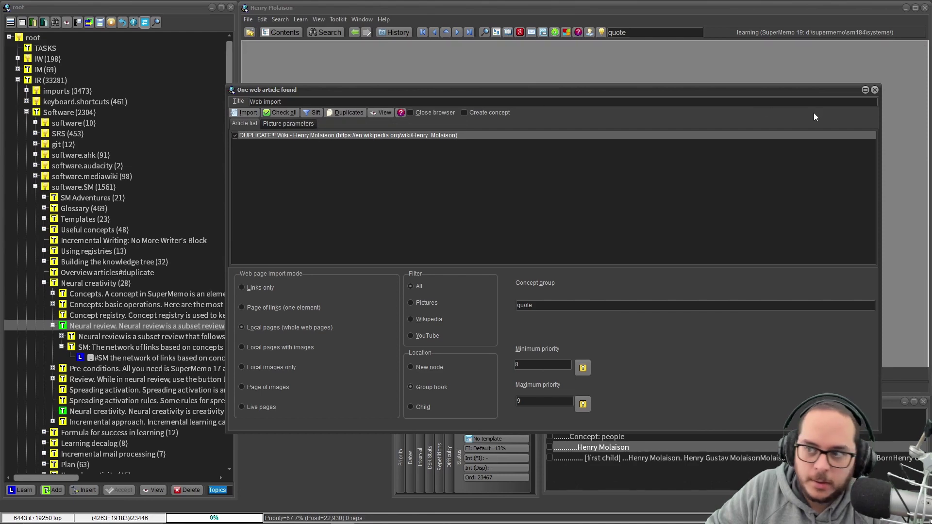
{"action": "scroll", "coordinate": [78, 301], "scroll_direction": "down", "scroll_amount": 1}
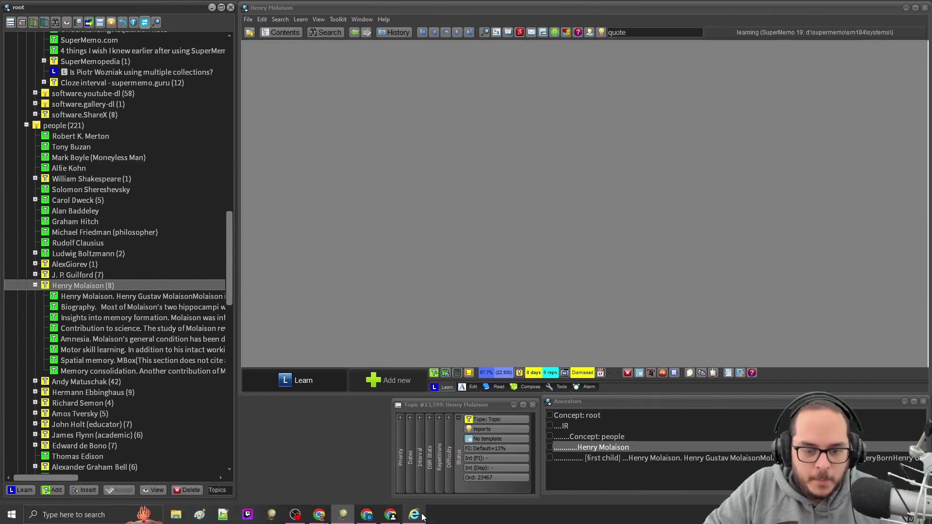
Reopen the Henry Molaison article in Internet Explorer through the Patient HM redirect search result.
{"action": "left_click", "coordinate": [426, 514]}
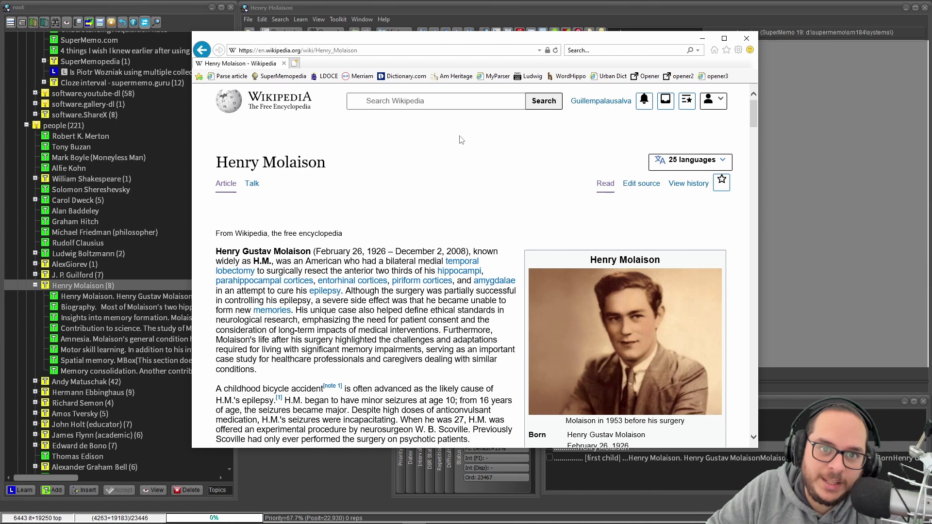
{"action": "key", "text": "alt+Left"}
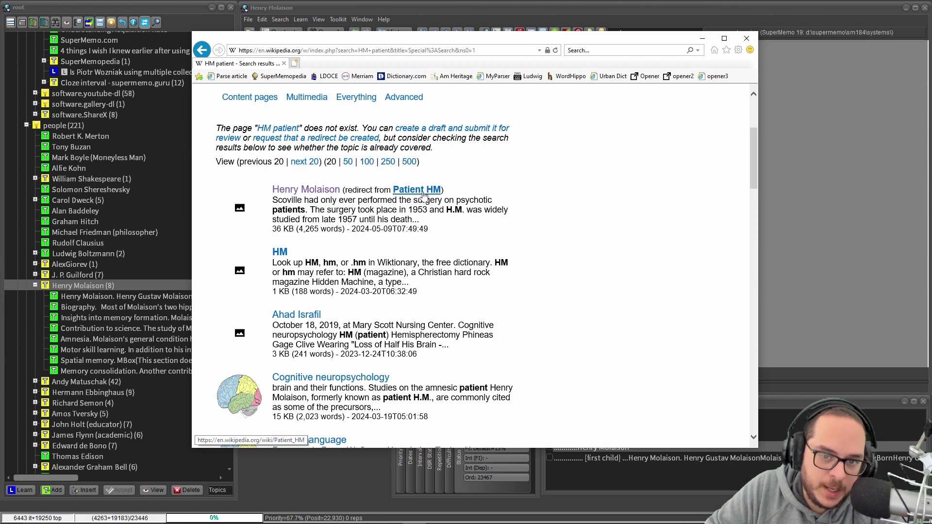
{"action": "left_click", "coordinate": [422, 194]}
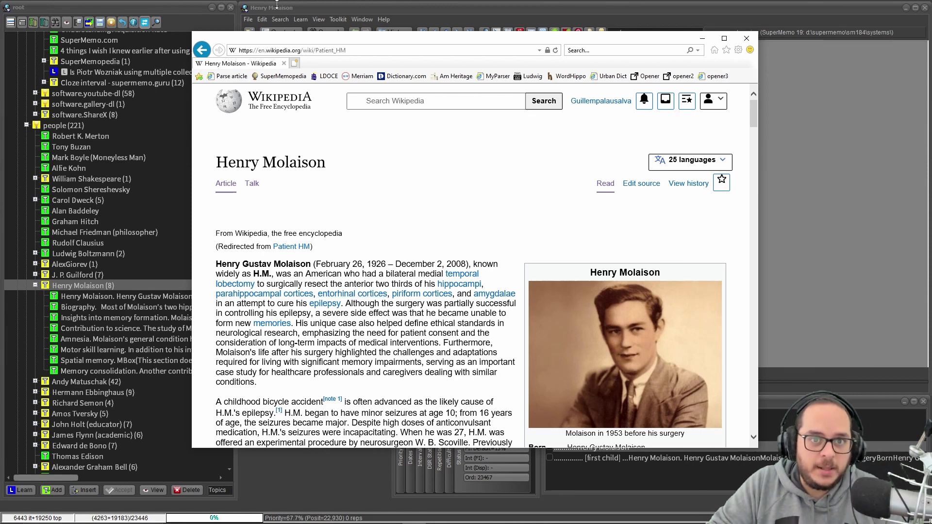
{"action": "left_click", "coordinate": [327, 13]}
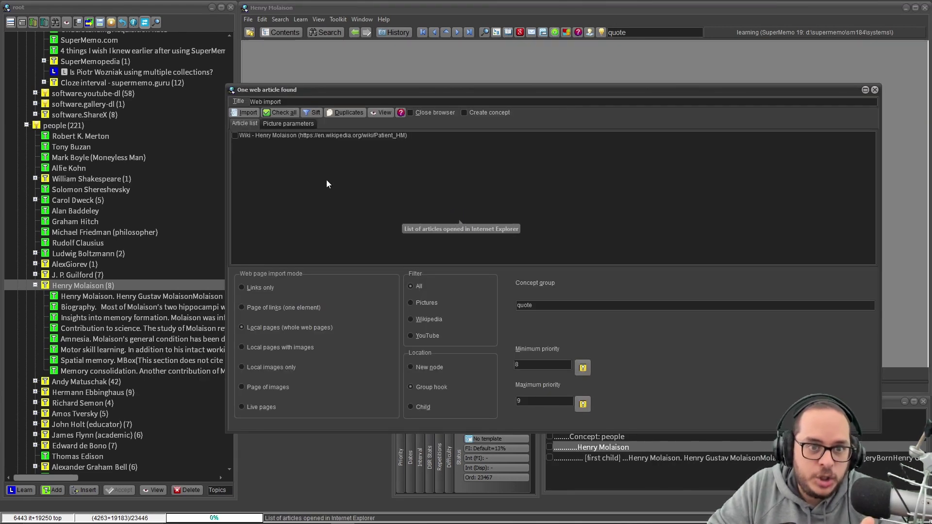
Tick the Henry Molaison (Patient_HM) article in the web import list and import it.
{"action": "left_click", "coordinate": [234, 135]}
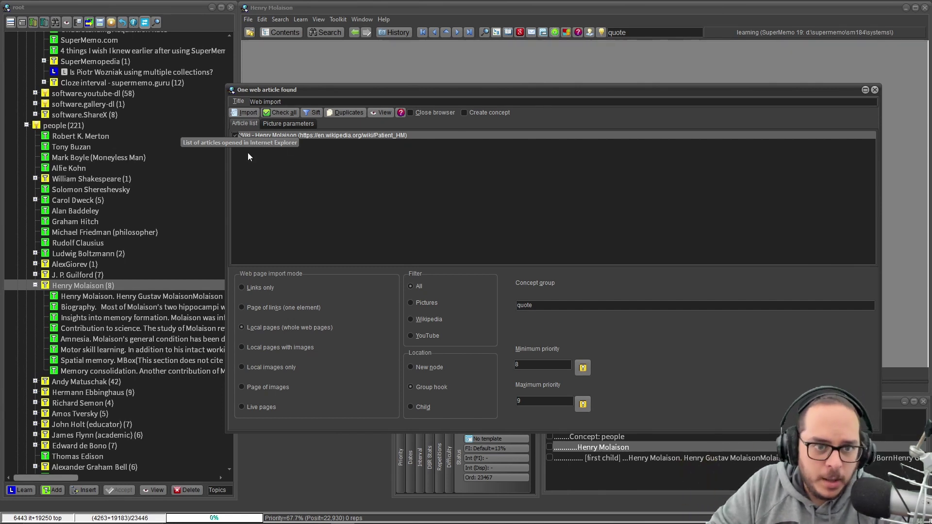
{"action": "left_click", "coordinate": [248, 114]}
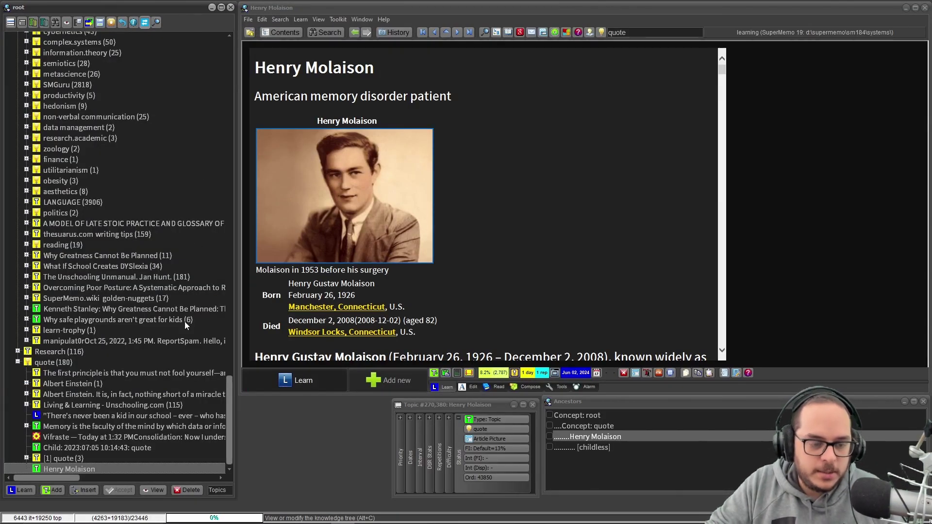
Go back to the older Henry Molaison topic and browse its Biography, Insights into memory formation and Contribution to science extracts.
{"action": "key", "text": "alt+Left"}
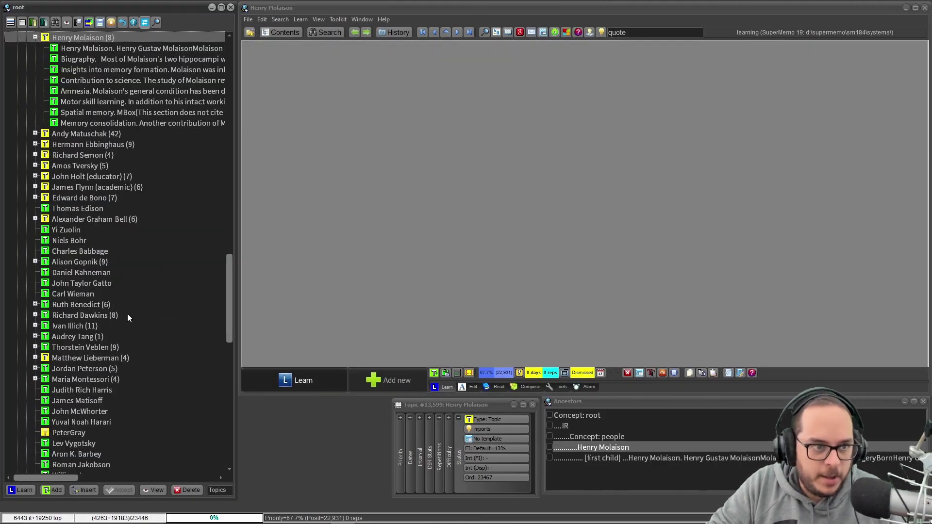
{"action": "scroll", "coordinate": [127, 317], "scroll_direction": "up", "scroll_amount": 3}
{"action": "left_click", "coordinate": [124, 130]}
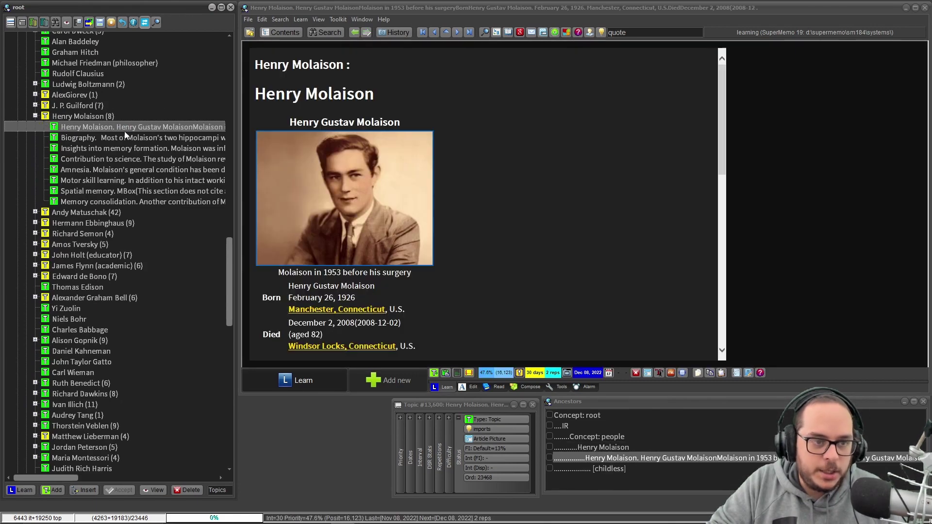
{"action": "left_click", "coordinate": [109, 139]}
{"action": "left_click", "coordinate": [108, 149]}
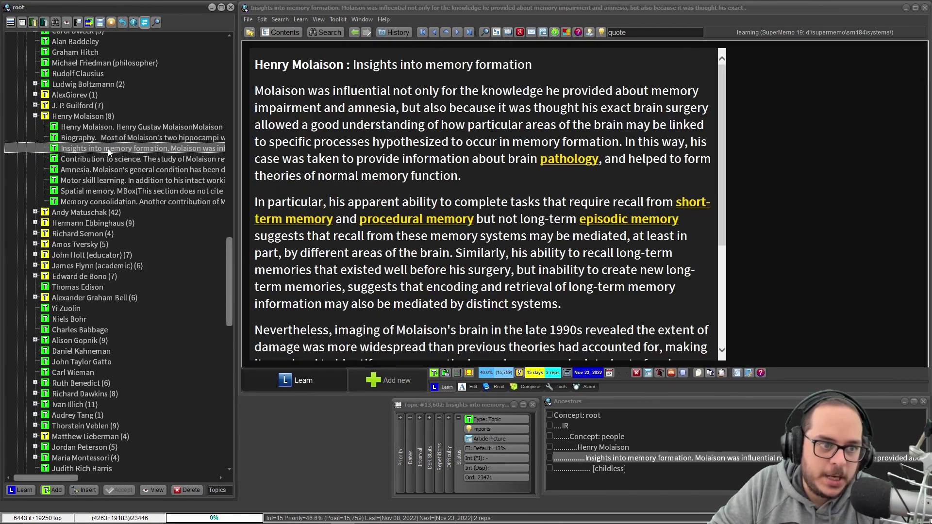
{"action": "left_click", "coordinate": [106, 159]}
{"action": "left_click", "coordinate": [115, 133]}
{"action": "left_click", "coordinate": [117, 130]}
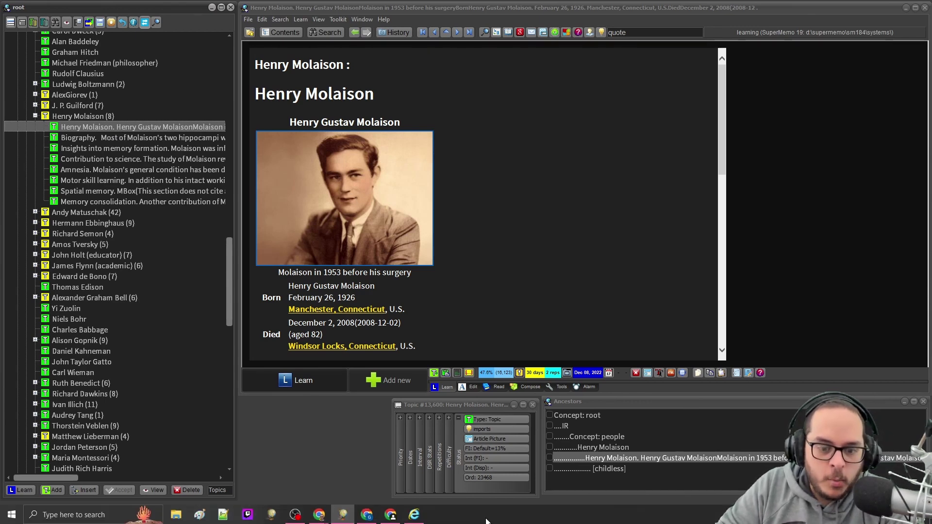
After checking the Patient HM redirect link, select the '(Redirected from' wording on the Henry Molaison page.
{"action": "left_click", "coordinate": [413, 515]}
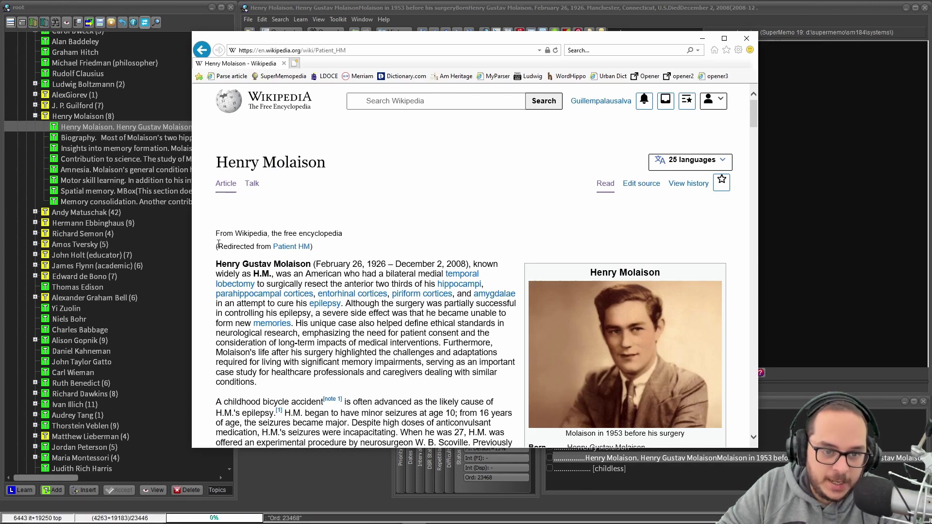
{"action": "left_click_drag", "start_coordinate": [218, 246], "coordinate": [313, 247]}
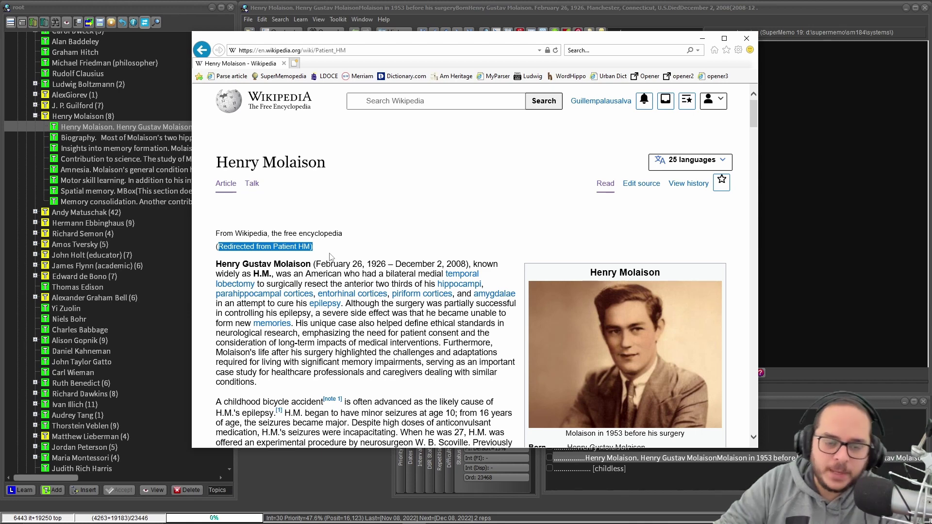
{"action": "left_click", "coordinate": [517, 112]}
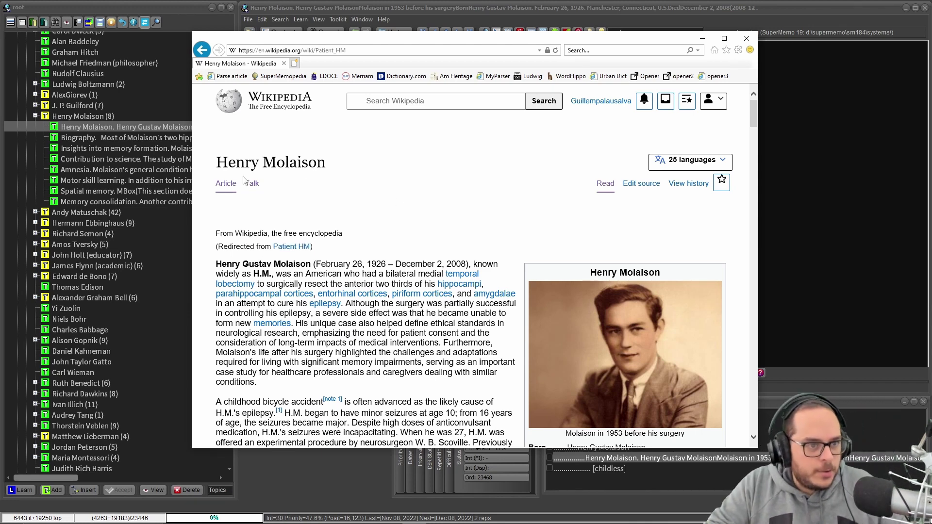
{"action": "left_click", "coordinate": [282, 247]}
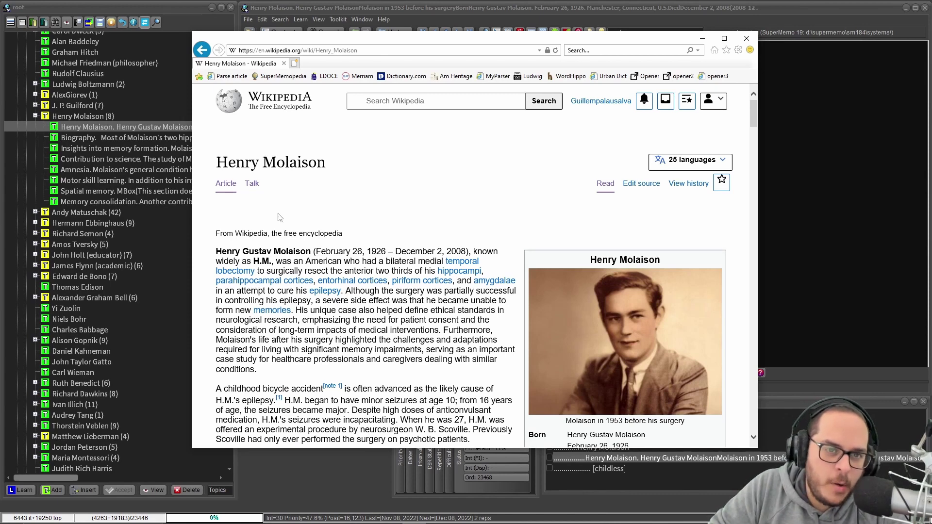
{"action": "left_click", "coordinate": [202, 50]}
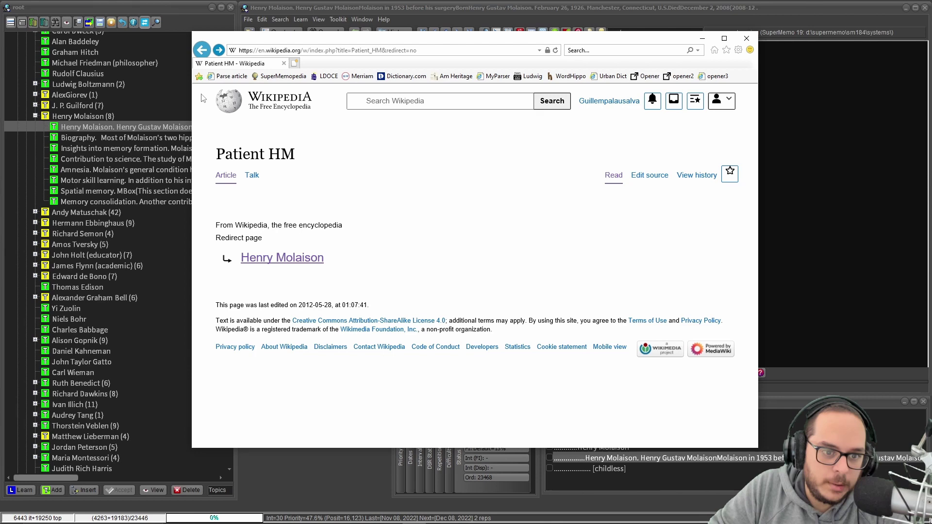
{"action": "left_click", "coordinate": [201, 50]}
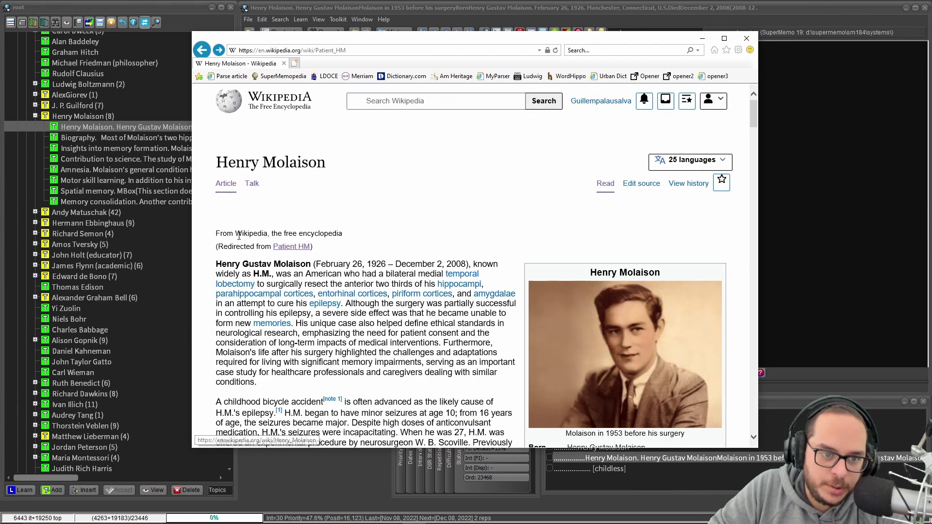
{"action": "left_click_drag", "start_coordinate": [217, 246], "coordinate": [267, 248]}
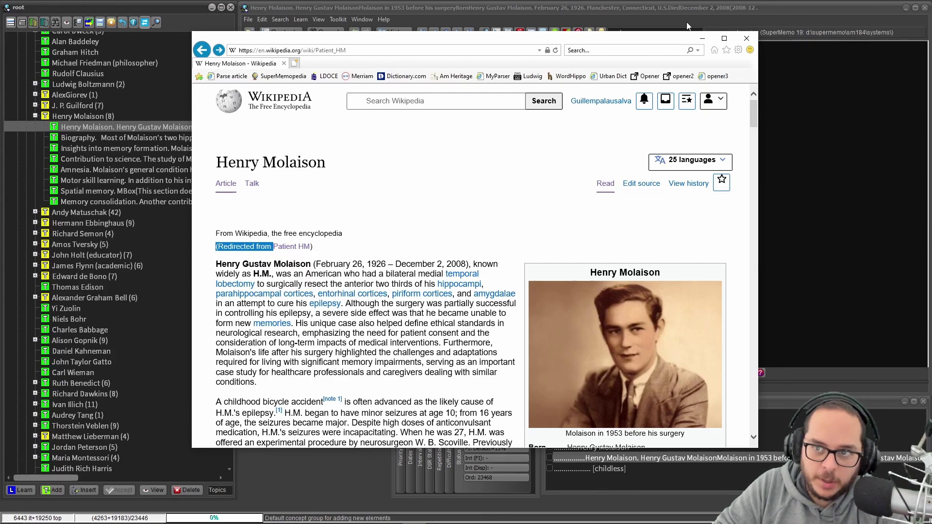
Search the collection for '(Redirected from ', then open Scheduling (computing)'s Scheduling algorithm link.
{"action": "left_click", "coordinate": [702, 38]}
{"action": "left_click", "coordinate": [335, 32]}
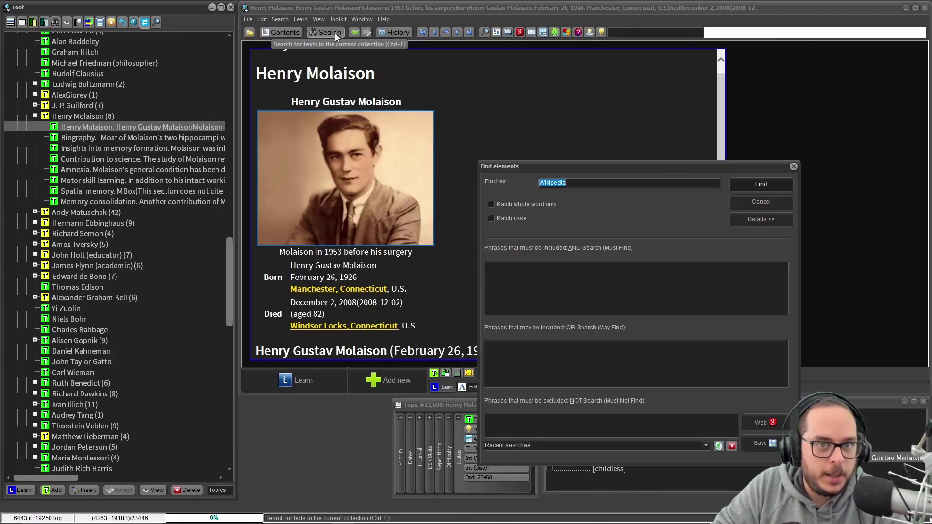
{"action": "key", "text": "Return"}
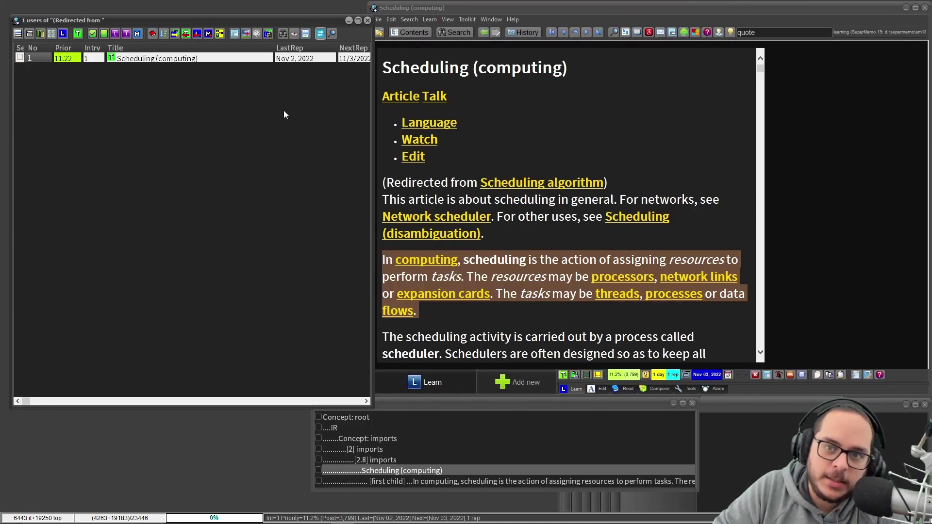
{"action": "left_click", "coordinate": [367, 20]}
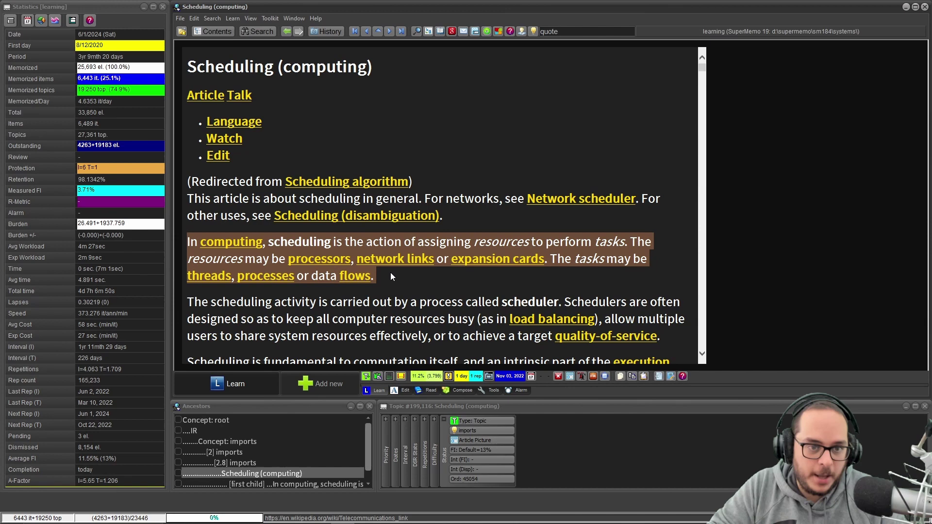
{"action": "left_click", "coordinate": [353, 185]}
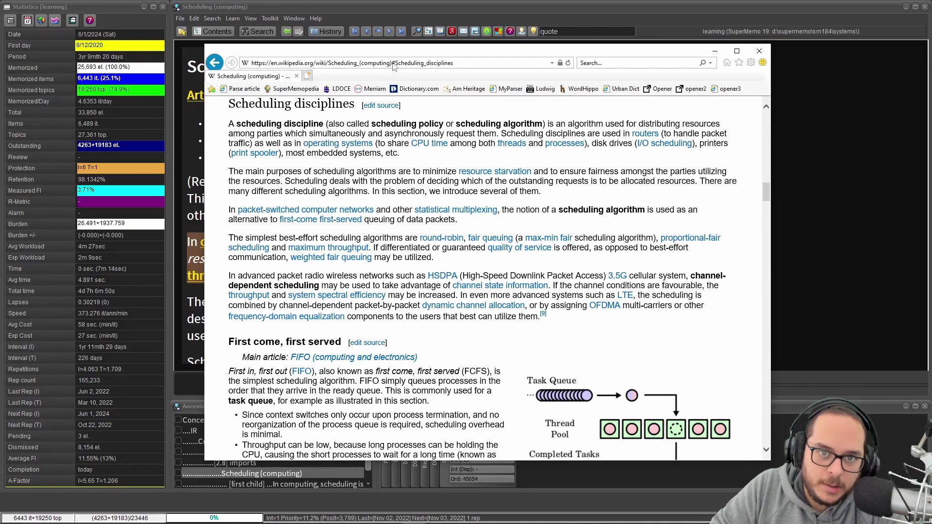
Strip #Scheduling_disciplines from the address and reload the Scheduling (computing) page.
{"action": "left_click", "coordinate": [400, 66]}
{"action": "left_click", "coordinate": [400, 67]}
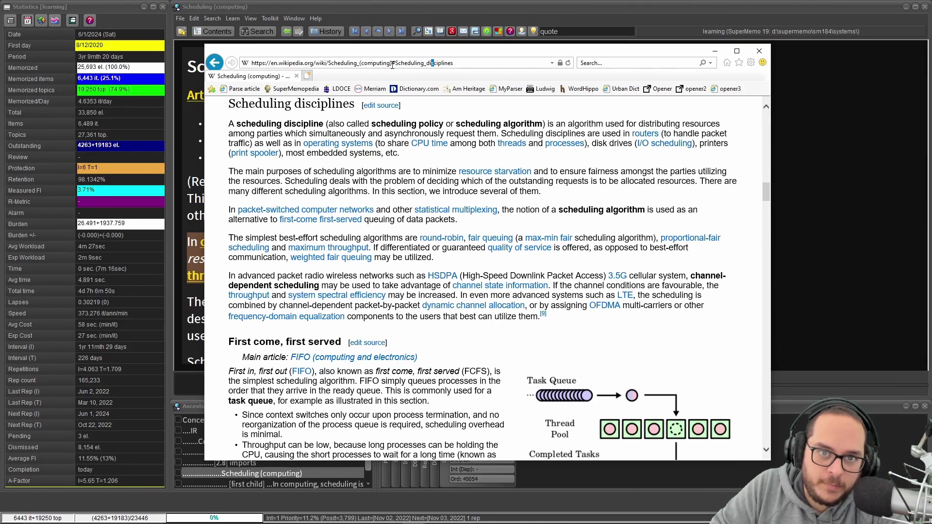
{"action": "left_click_drag", "start_coordinate": [392, 63], "coordinate": [494, 66]}
{"action": "key", "text": "BackSpace"}
{"action": "key", "text": "Return"}
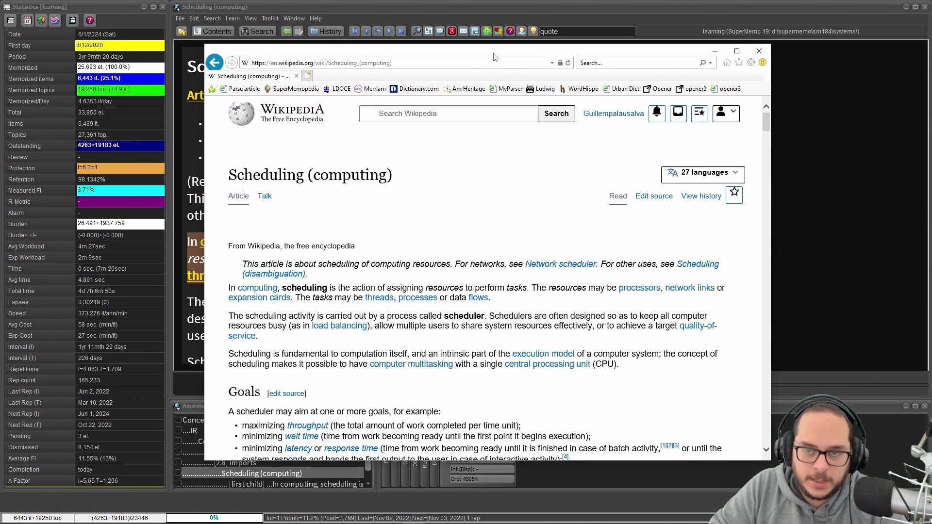
Check the Scheduling (computing) article in SuperMemo's web import list, then close the list.
{"action": "left_click", "coordinate": [540, 10]}
{"action": "key", "text": "ctrl+shift+a"}
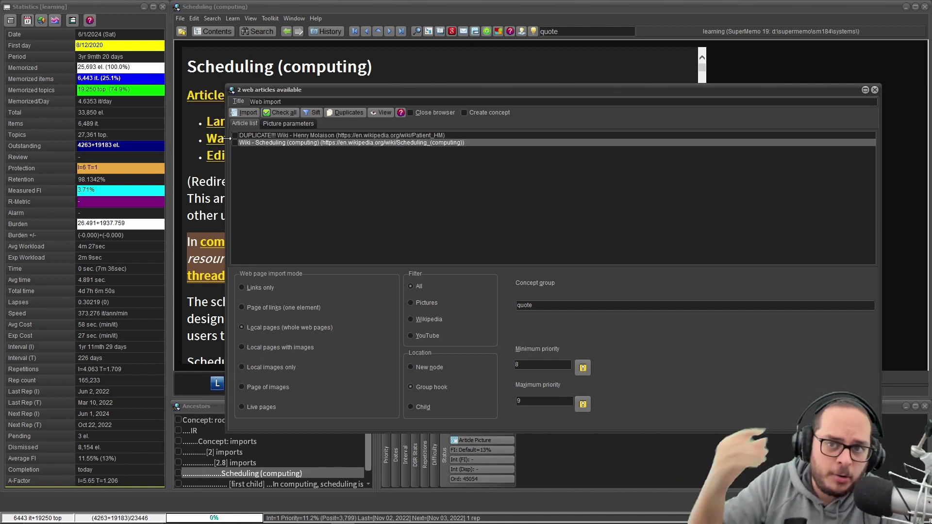
{"action": "left_click", "coordinate": [234, 143]}
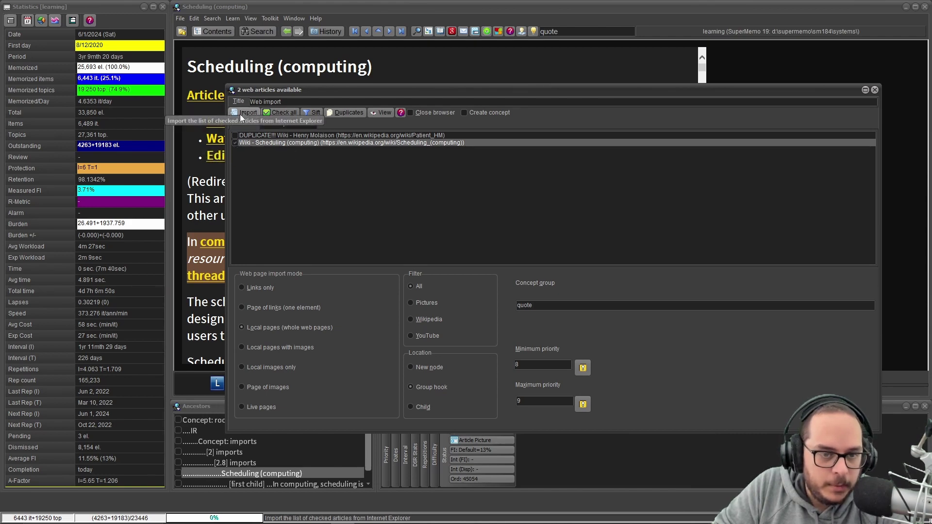
{"action": "left_click", "coordinate": [874, 90]}
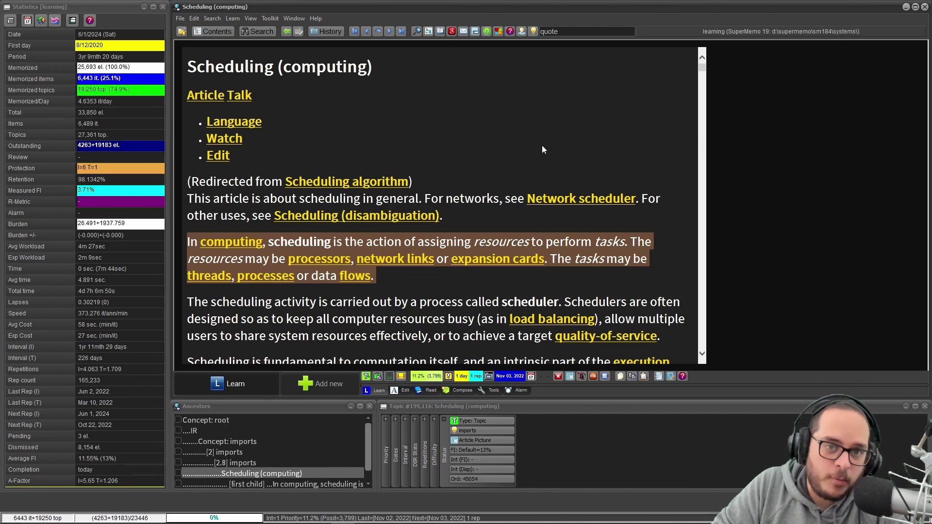
Remove 'm.' from the Scheduling (computing) #Link URL and apply the change to all its elements.
{"action": "right_click", "coordinate": [400, 95]}
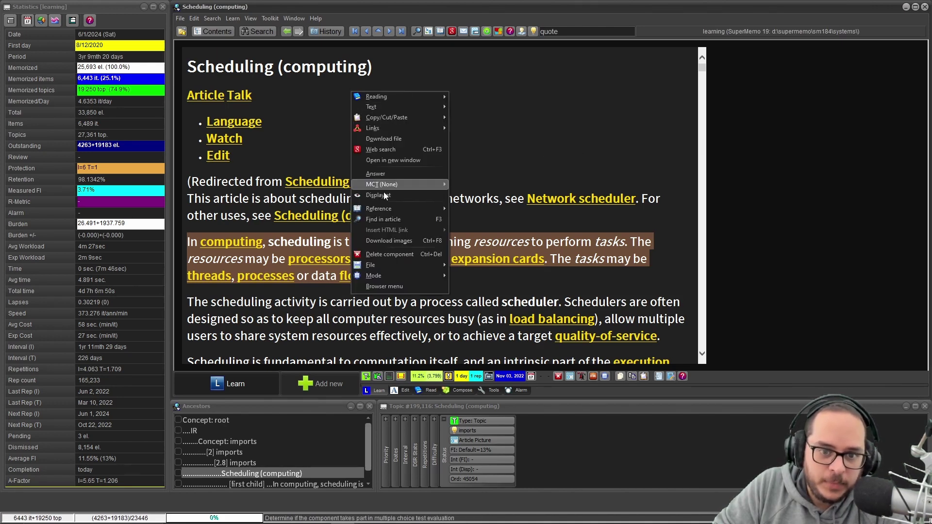
{"action": "mouse_move", "coordinate": [421, 209]}
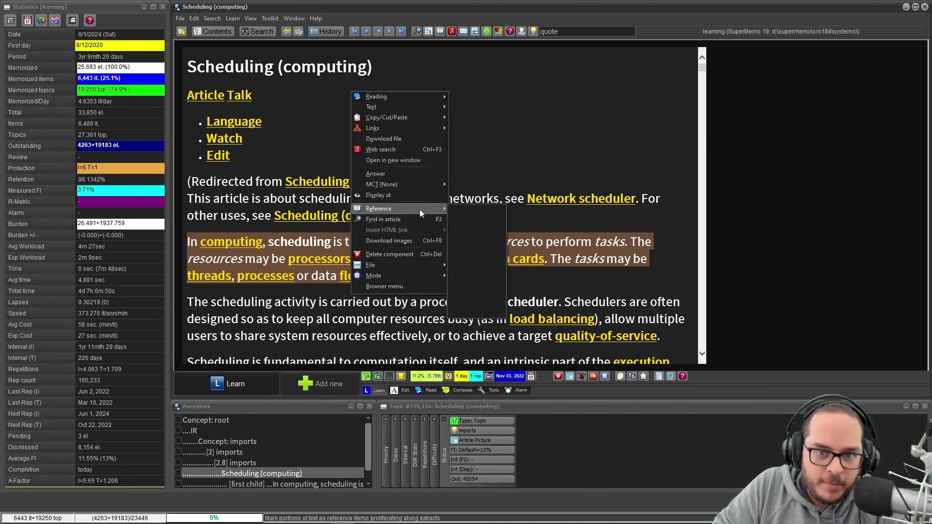
{"action": "left_click", "coordinate": [482, 297]}
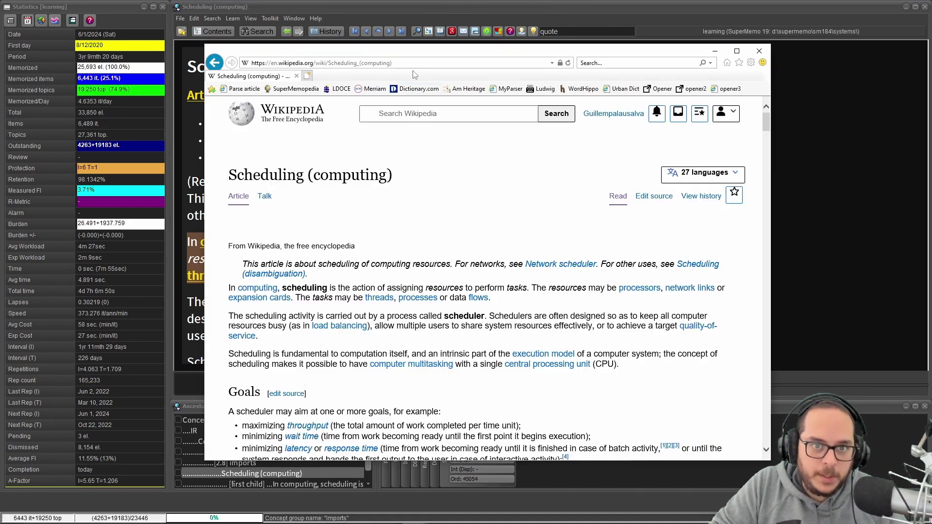
{"action": "left_click", "coordinate": [416, 60]}
{"action": "key", "text": "ctrl+c"}
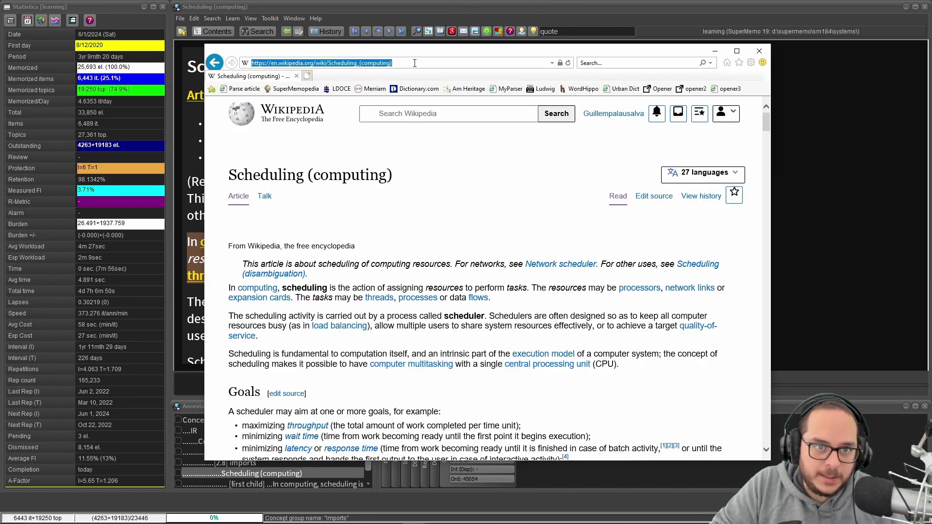
{"action": "left_click", "coordinate": [715, 51]}
{"action": "double_click", "coordinate": [401, 347]}
{"action": "key", "text": "ctrl+v"}
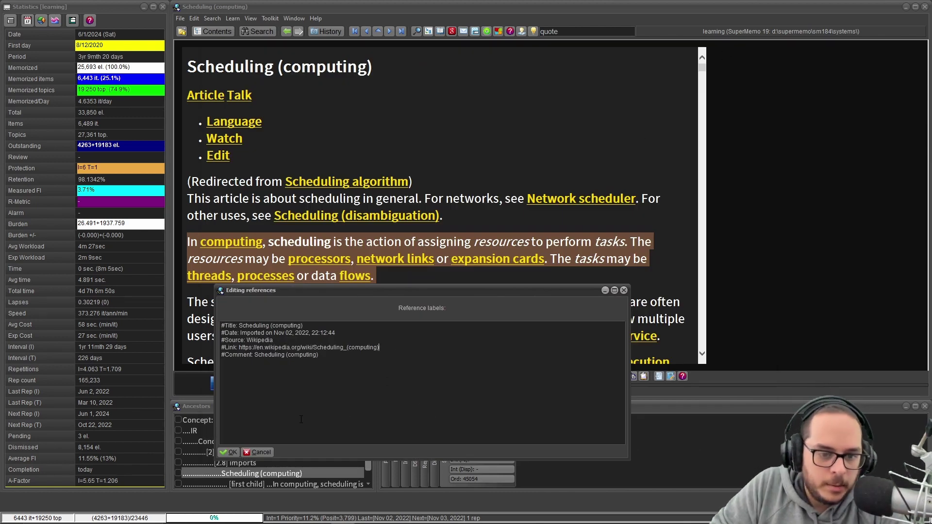
{"action": "left_click", "coordinate": [231, 452]}
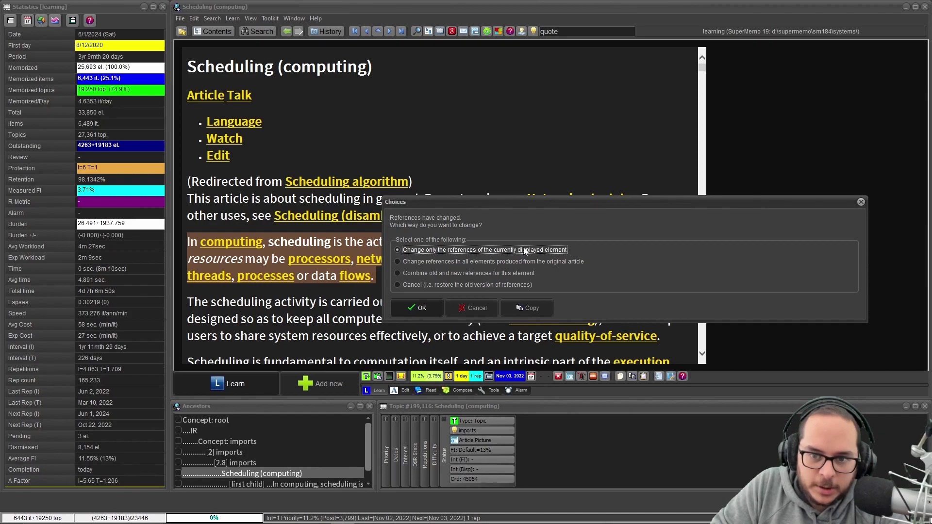
{"action": "left_click", "coordinate": [495, 263]}
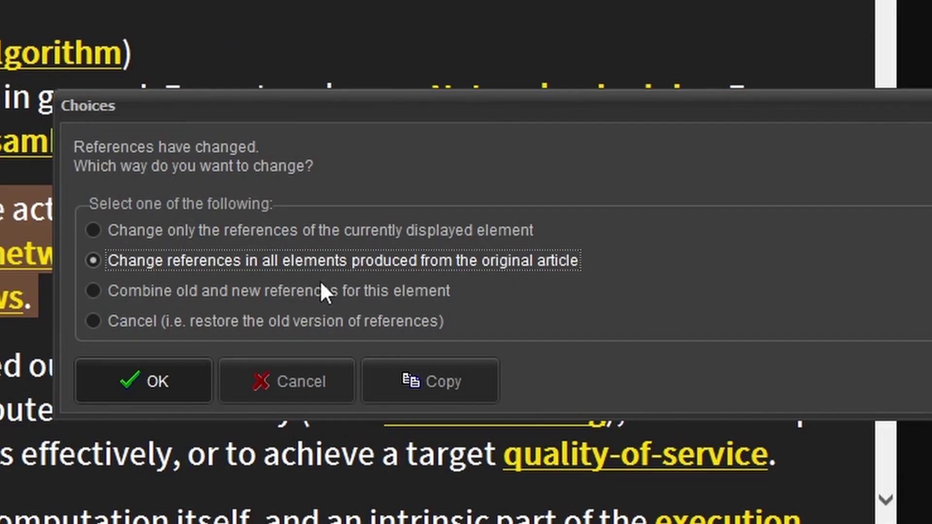
{"action": "left_click", "coordinate": [154, 379]}
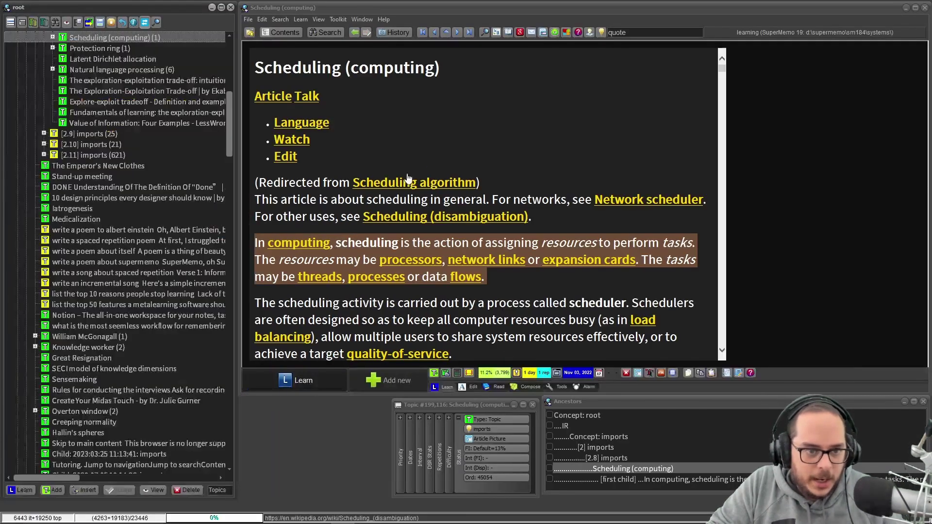
Expand Scheduling (computing) and check that its extract's #Link shows wiki/Scheduling_(computing).
{"action": "double_click", "coordinate": [68, 118]}
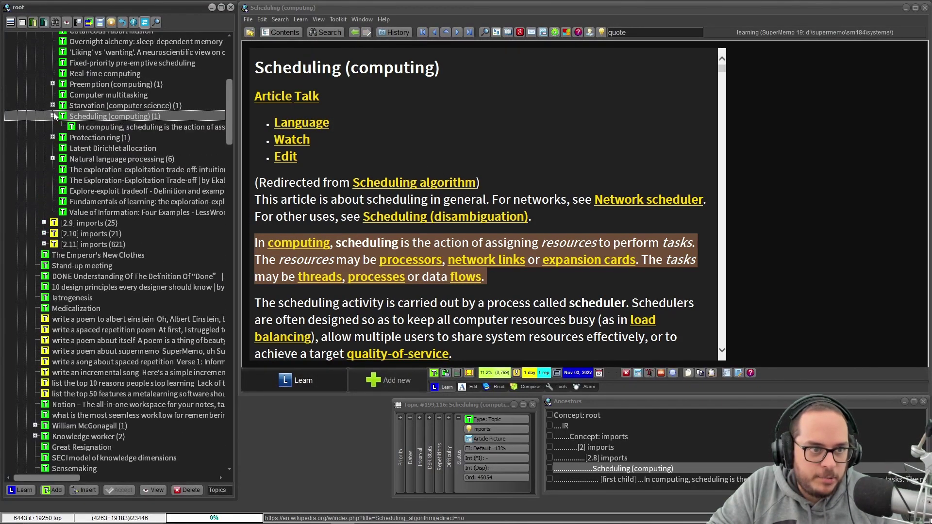
{"action": "left_click", "coordinate": [95, 128]}
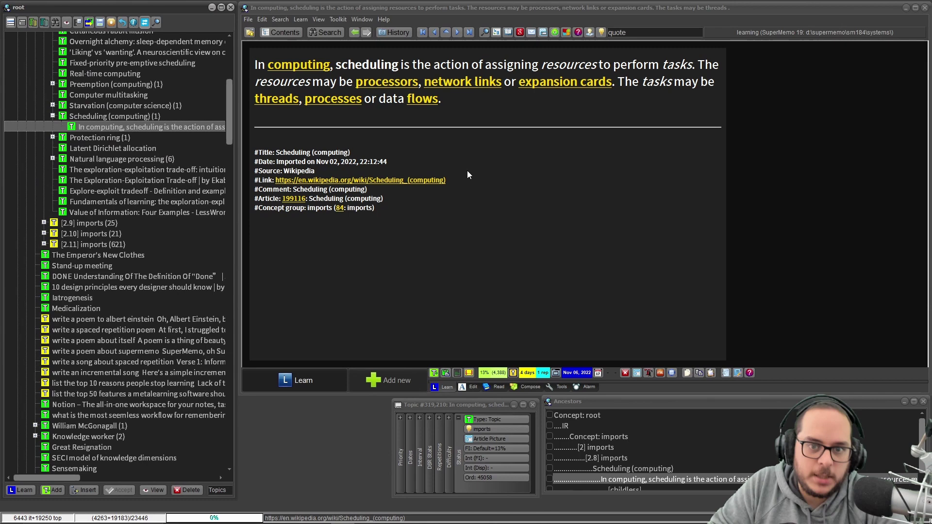
{"action": "left_click_drag", "start_coordinate": [462, 183], "coordinate": [297, 184]}
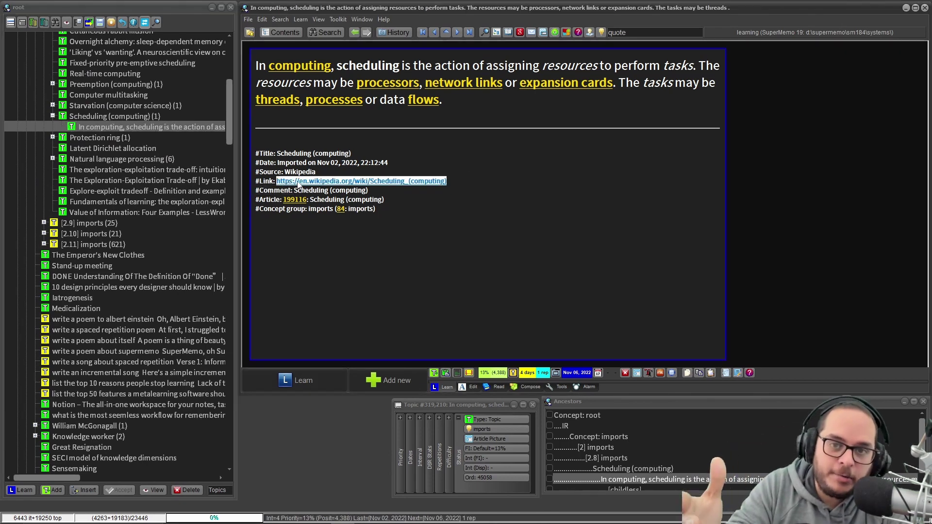